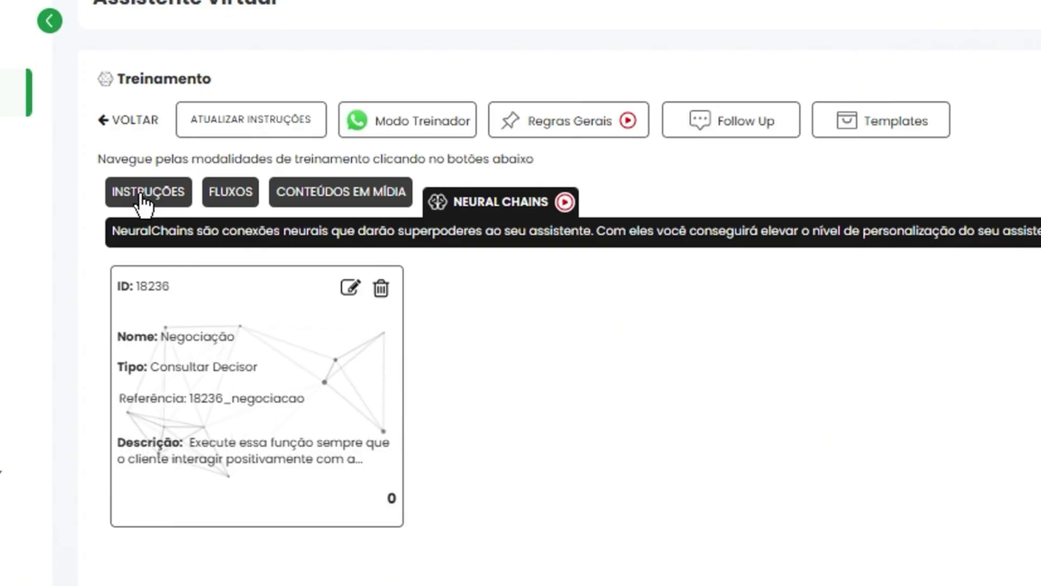
Open the Preço training instruction for editing and examine its price rule and the objection conditions that follow.
left_click(142, 200)
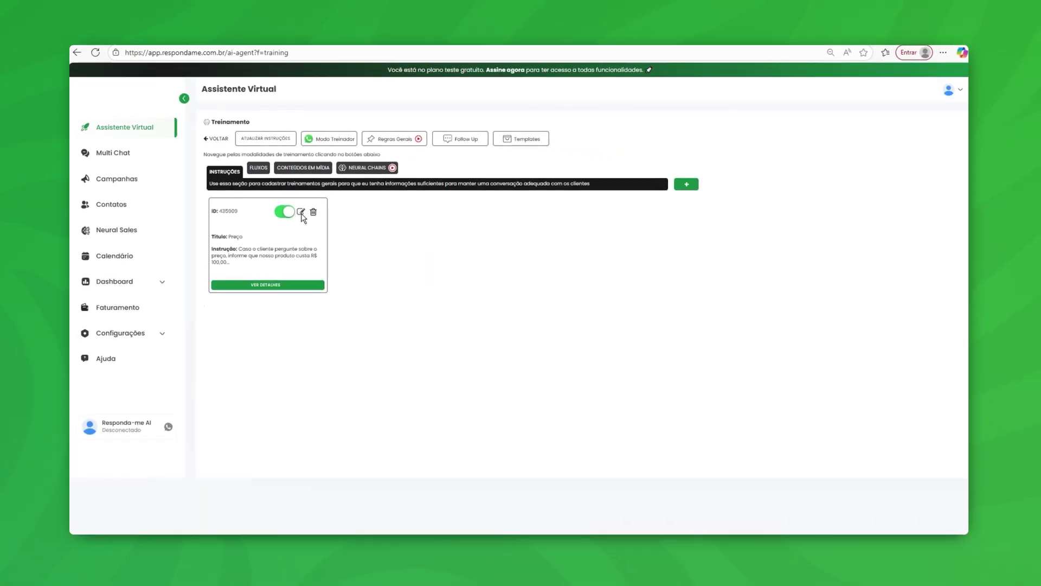
left_click(301, 213)
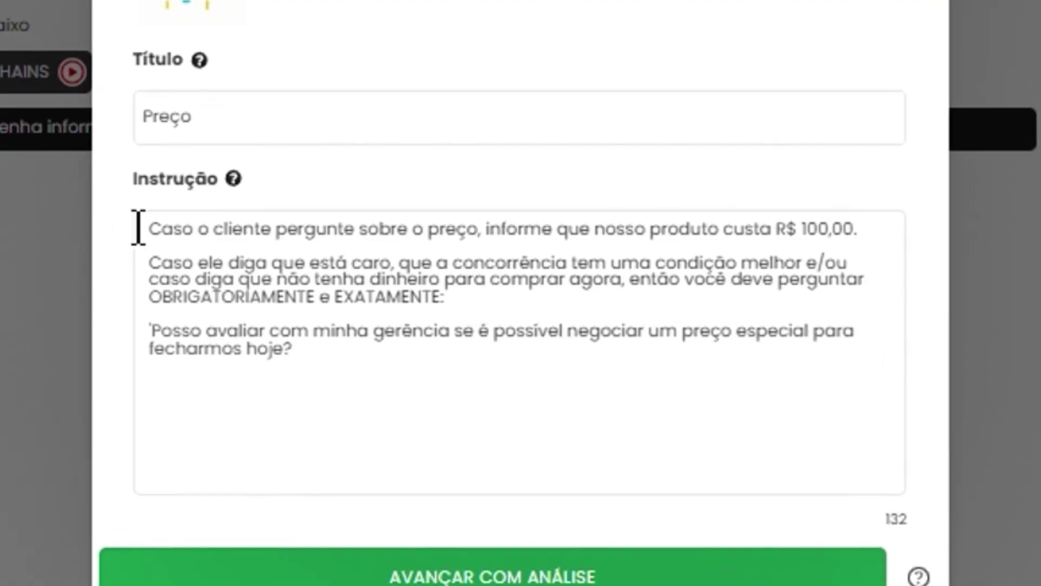
left_click_drag(296, 254, 697, 253)
left_click_drag(821, 225, 867, 226)
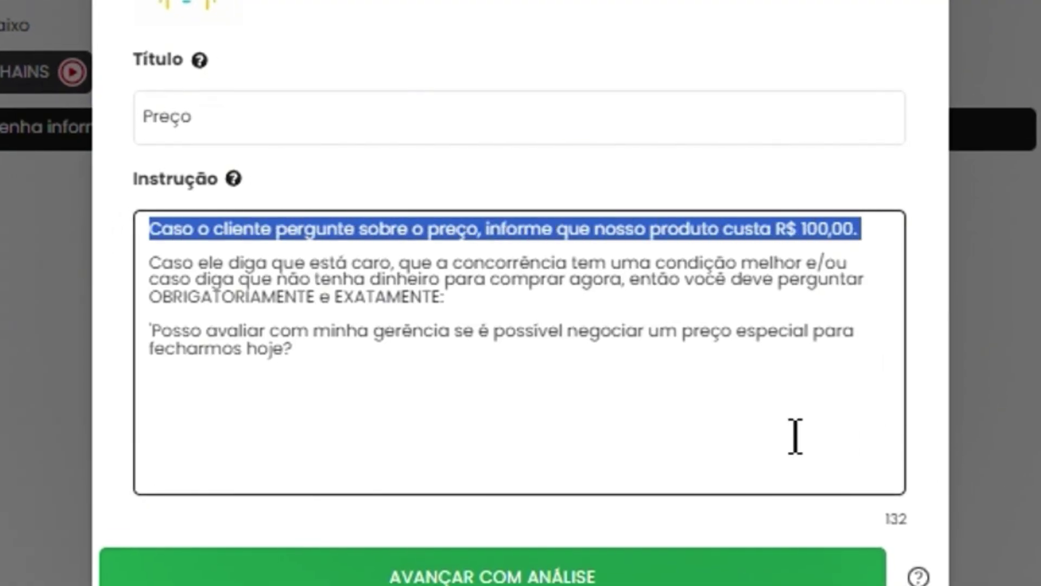
left_click(757, 431)
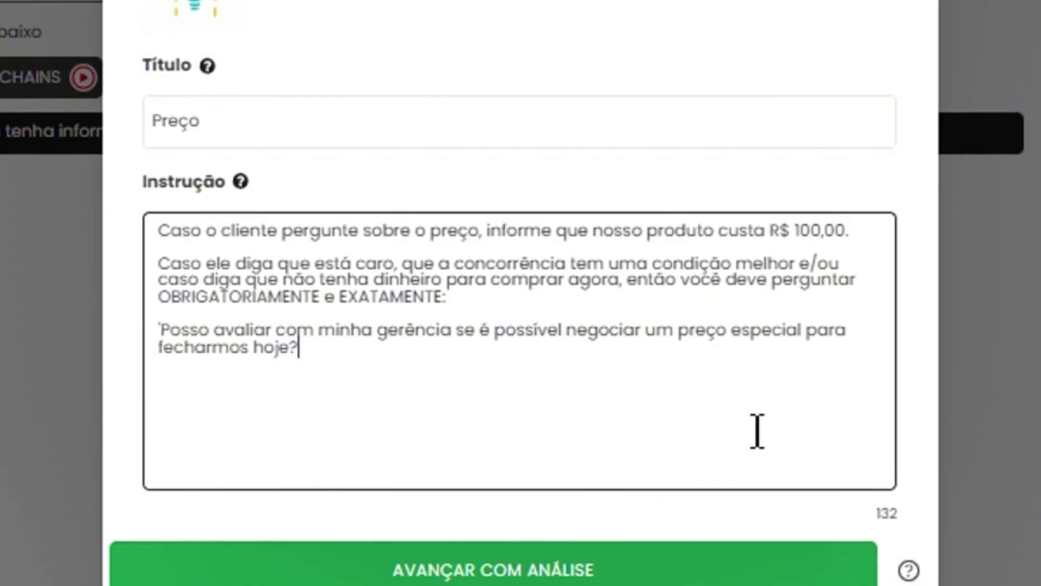
left_click(159, 250)
left_click_drag(310, 245, 825, 298)
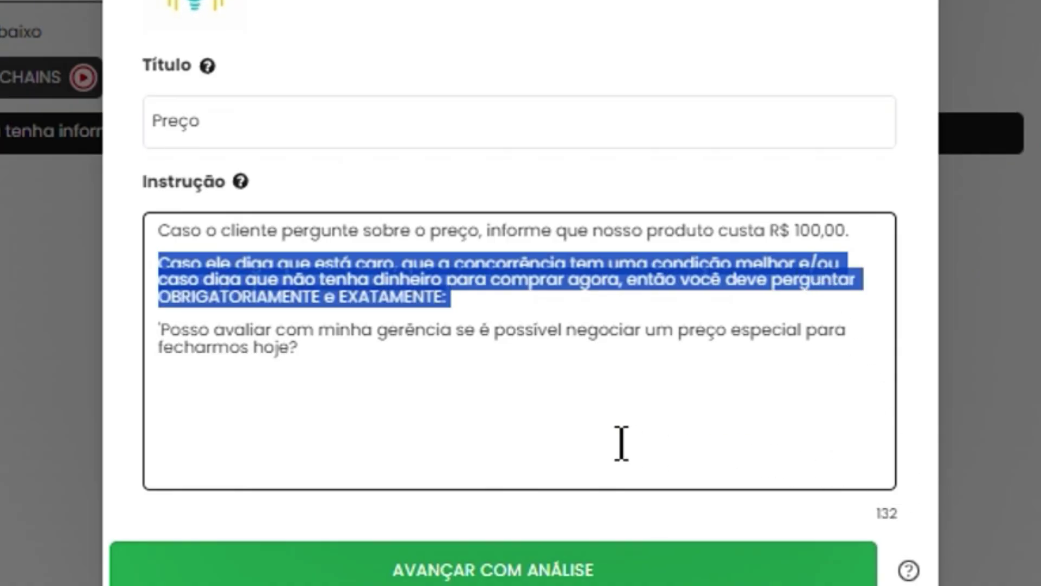
left_click(557, 432)
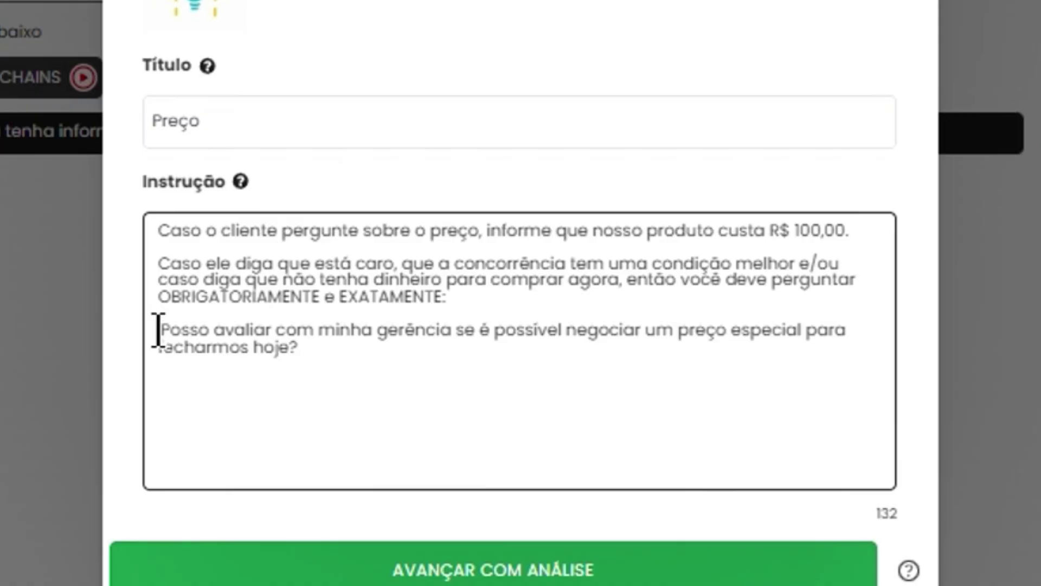
Examine the manager negotiation question in the Preço instruction and the "OBRIGATORIAMENTE e EXATAMENTE" wording that introduces it.
left_click_drag(156, 330, 487, 396)
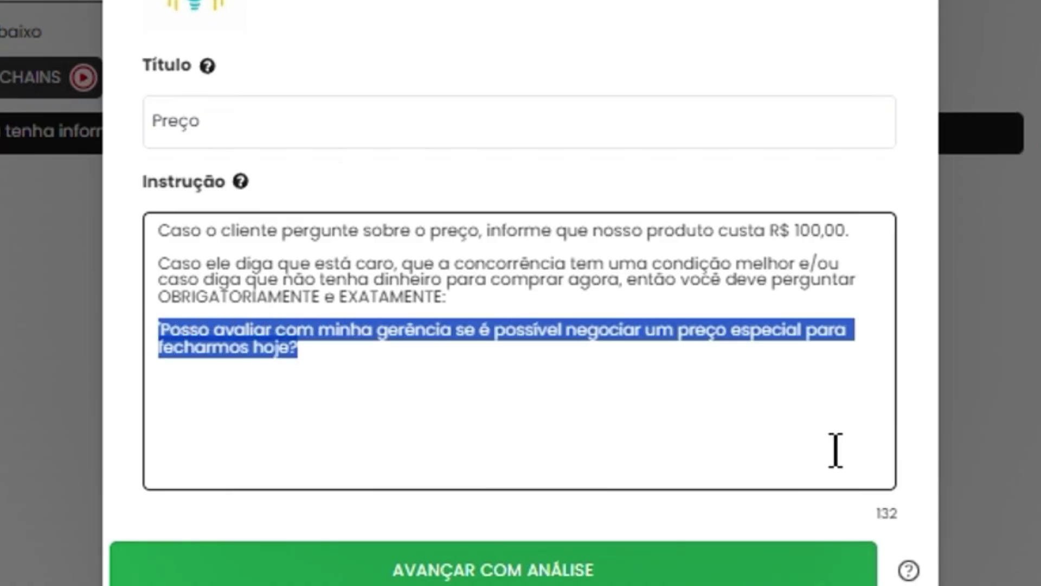
key("Right")
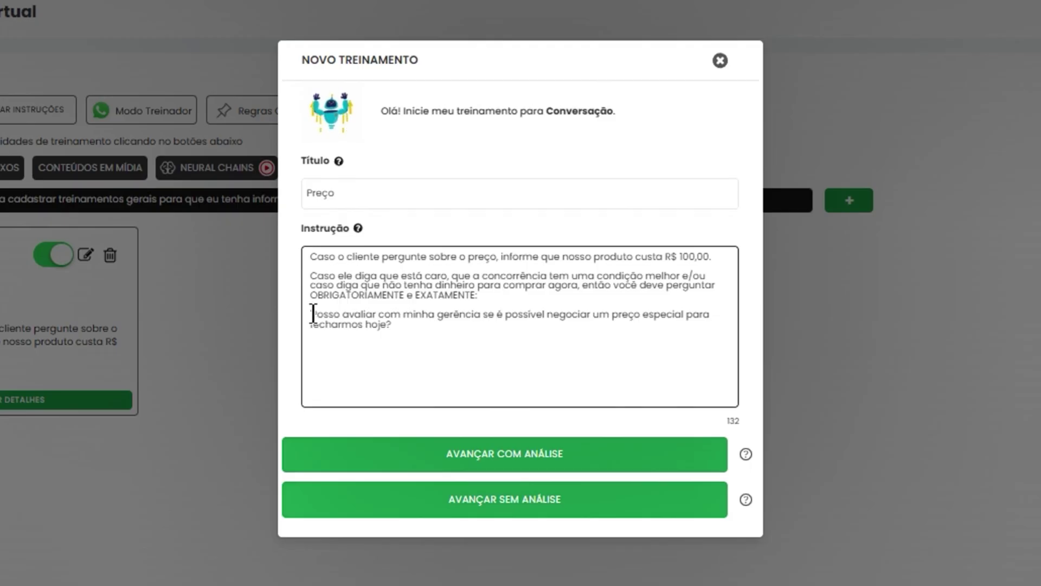
left_click_drag(312, 313, 418, 332)
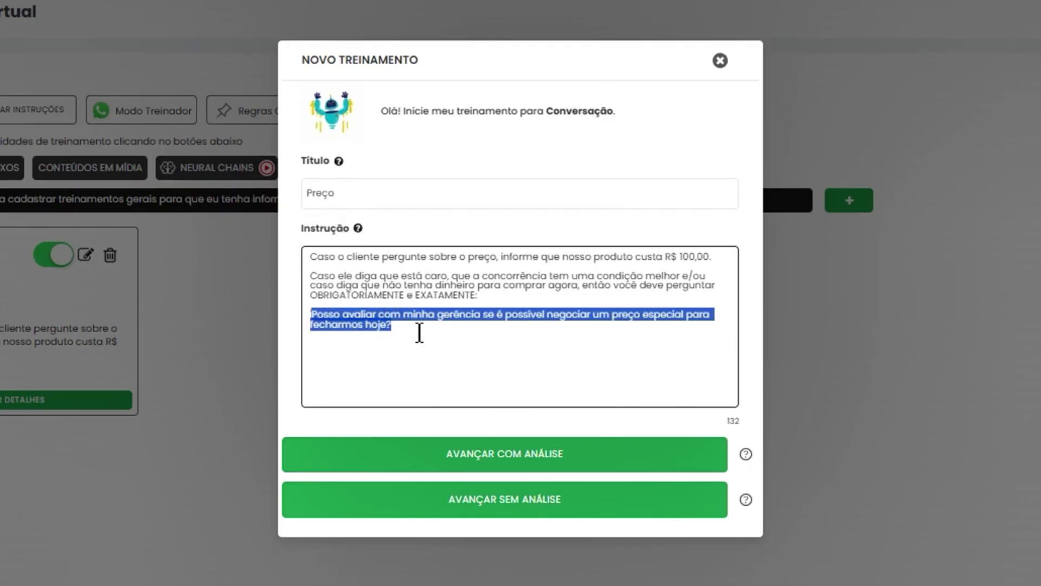
left_click(643, 366)
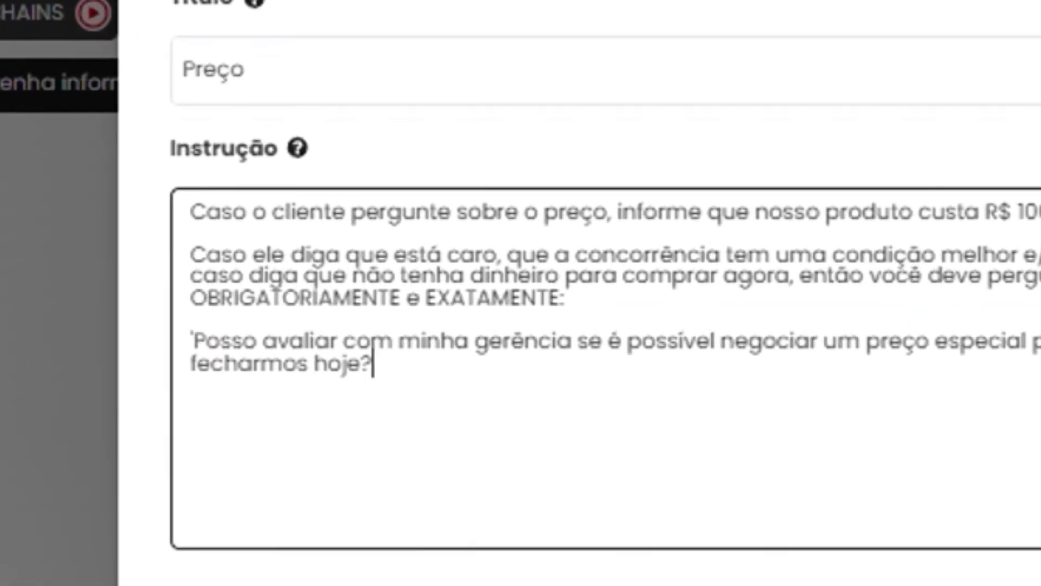
left_click_drag(216, 297, 568, 298)
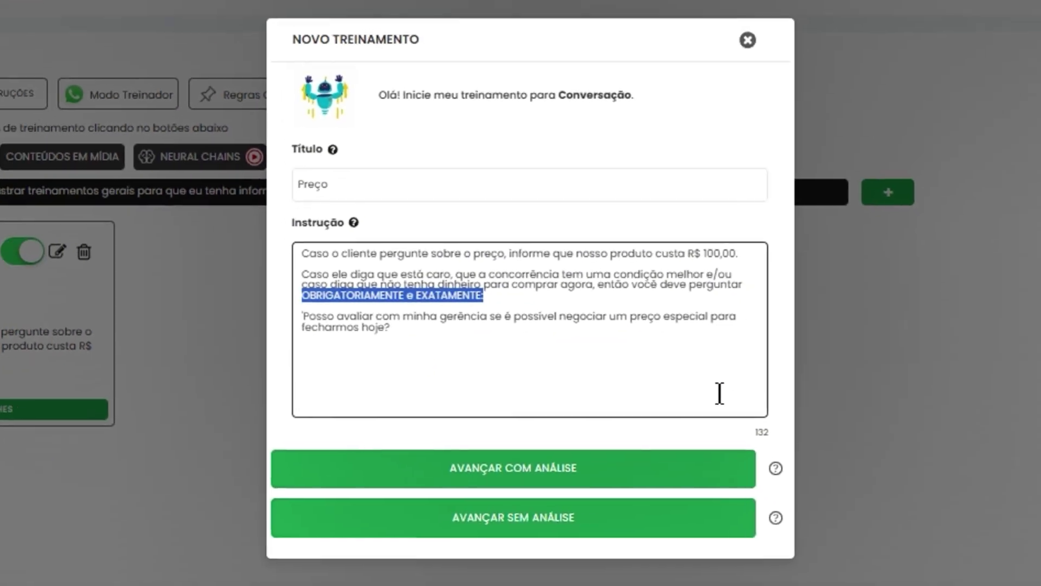
left_click(694, 383)
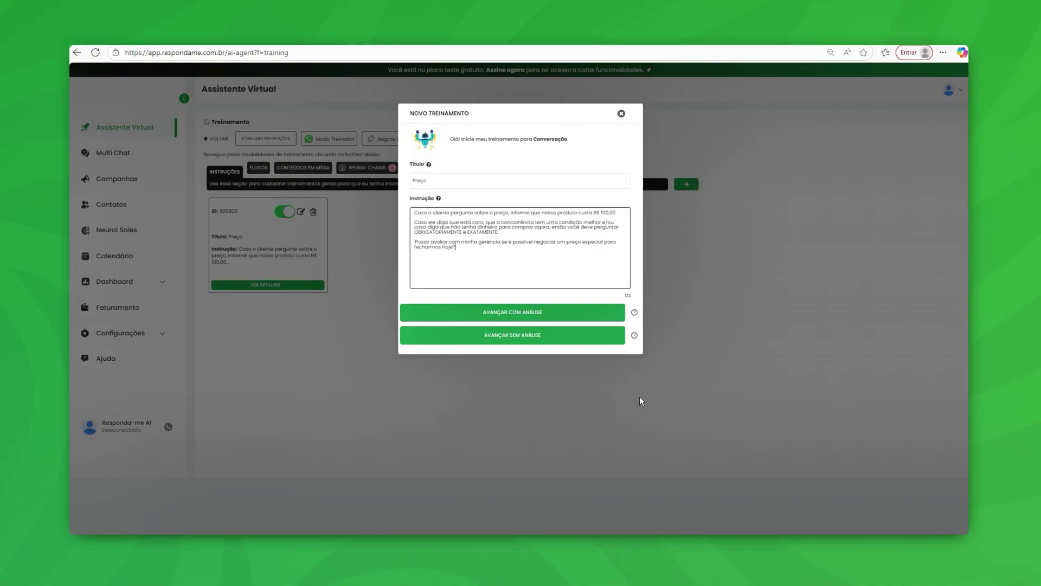
Submit the Preço instruction without analysis and confirm its completion.
left_click(515, 340)
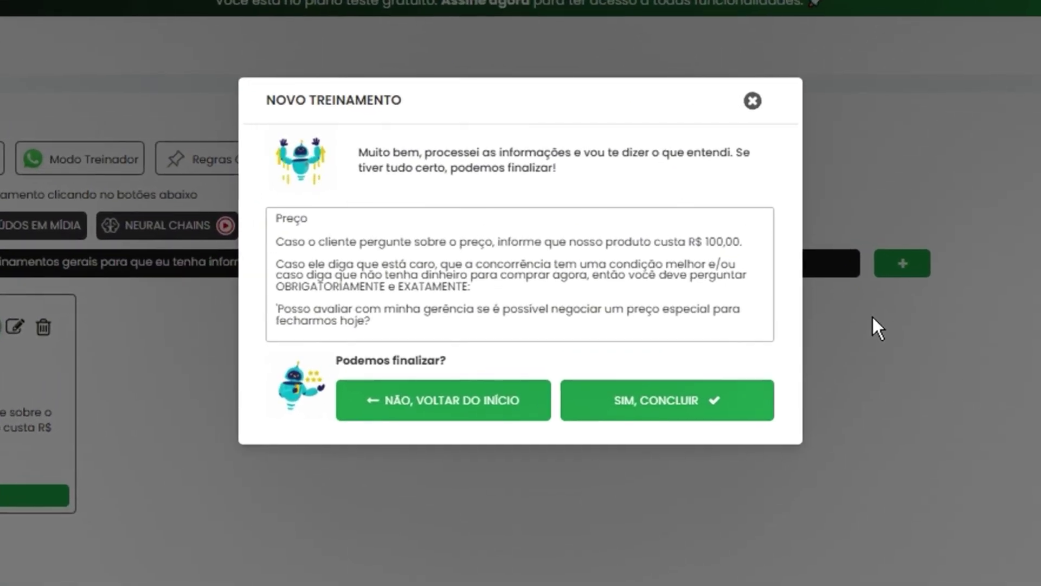
left_click(677, 421)
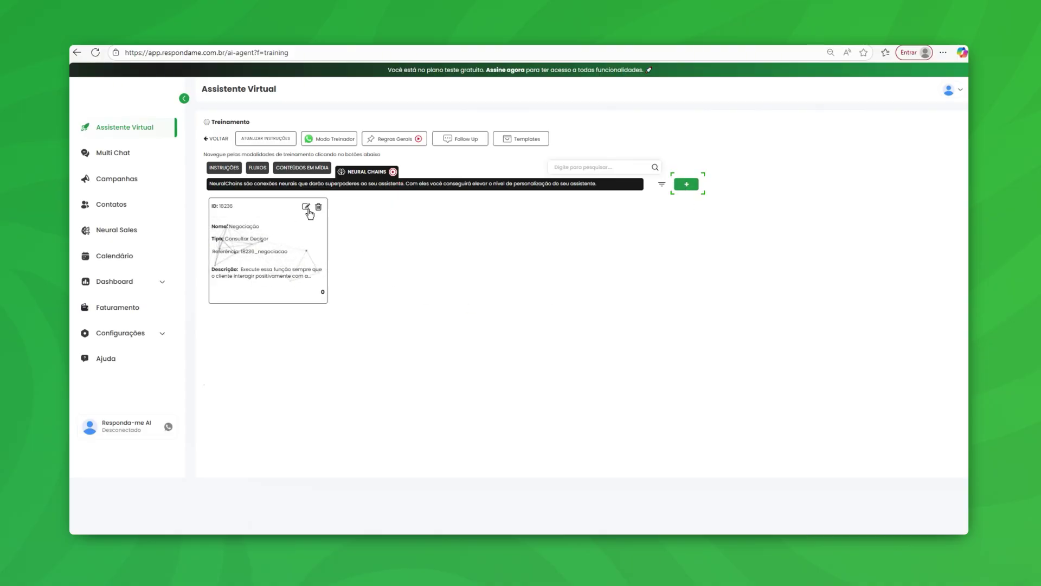
In the Negociação neural chain's activation settings, separate the quoted manager question into its own paragraph of the description.
left_click(306, 207)
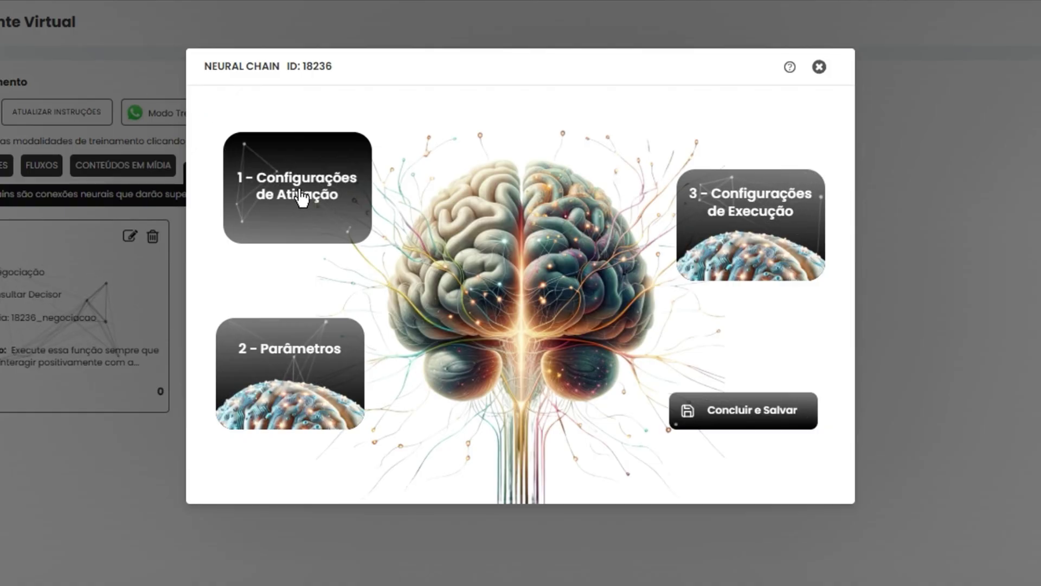
left_click(300, 198)
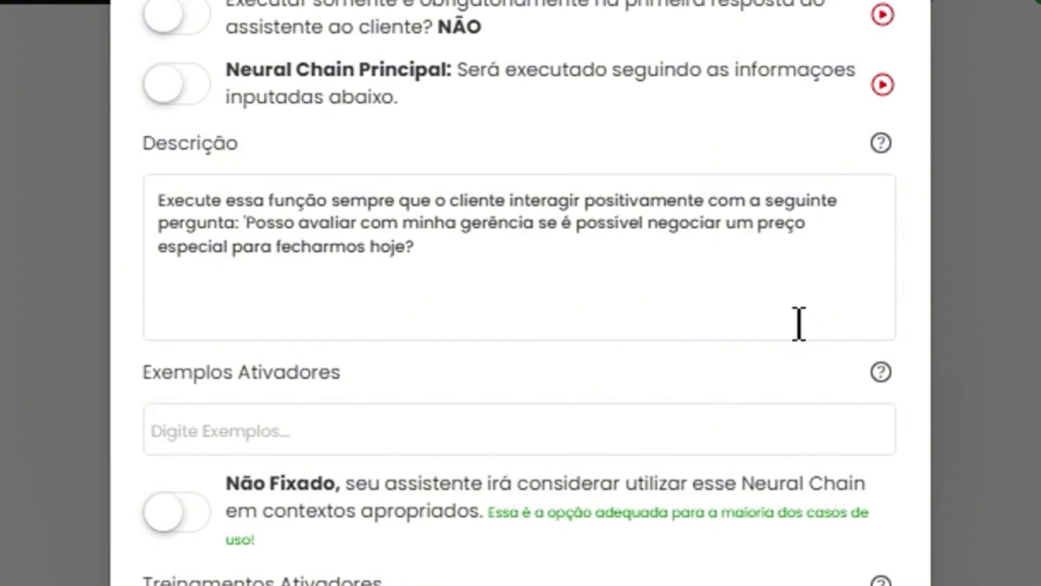
left_click(247, 222)
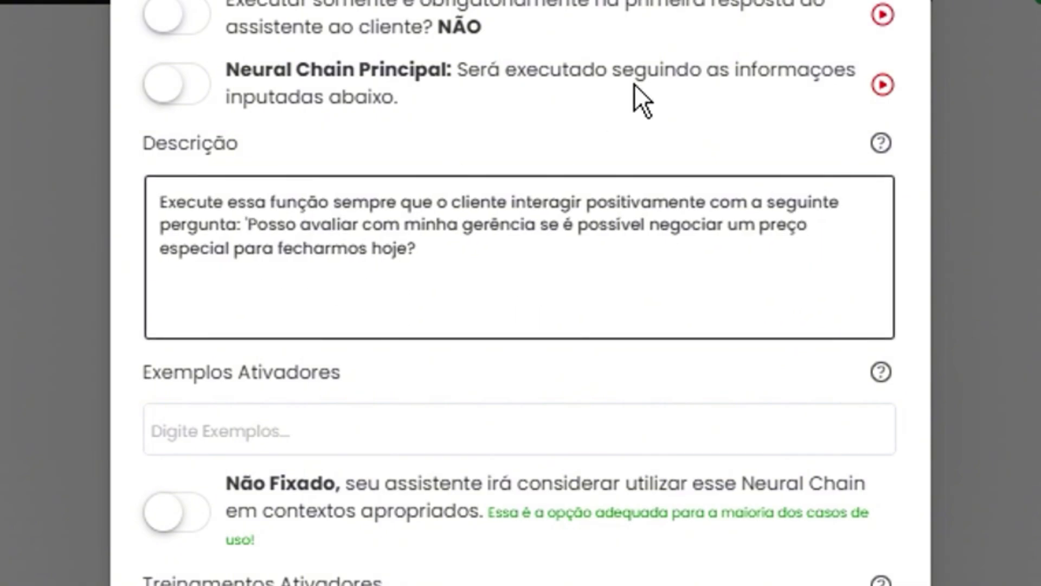
key("Return")
key("Return")
type("'")
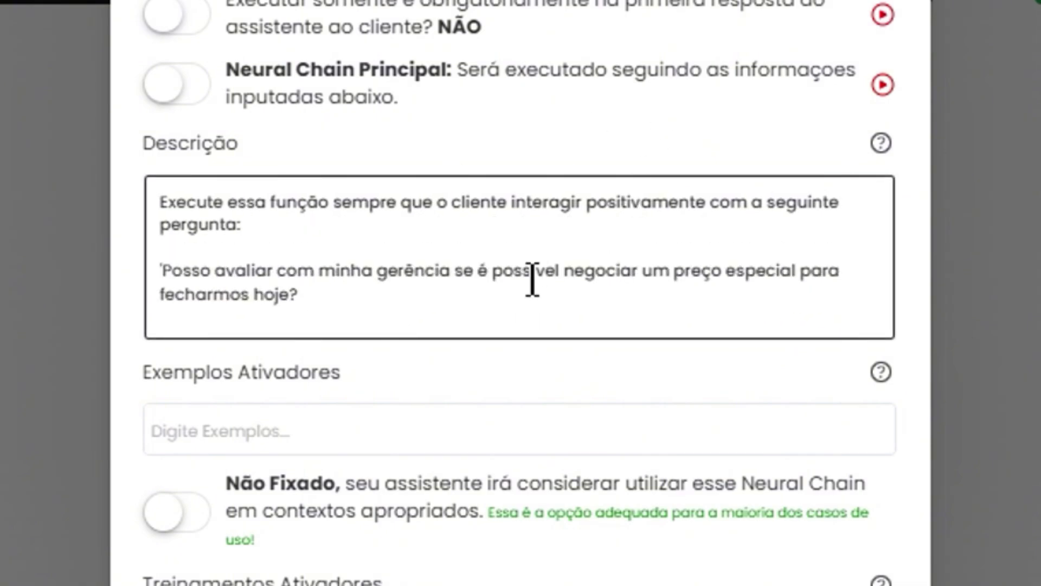
left_click(519, 317)
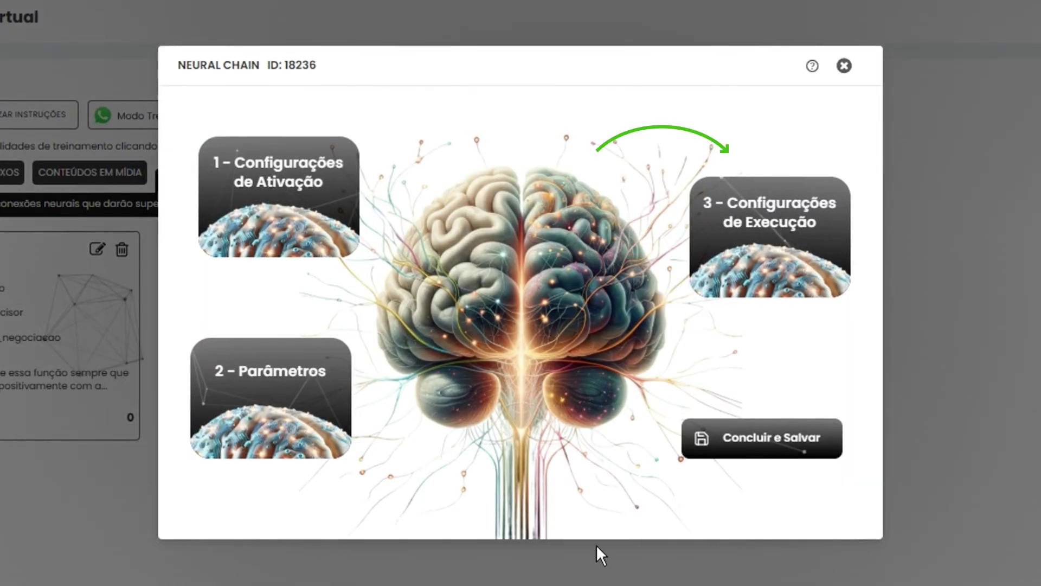
In the chain's execution settings, choose the type Consultar Decisor and set the decision-maker's response time limit to 30 minutes.
left_click(771, 239)
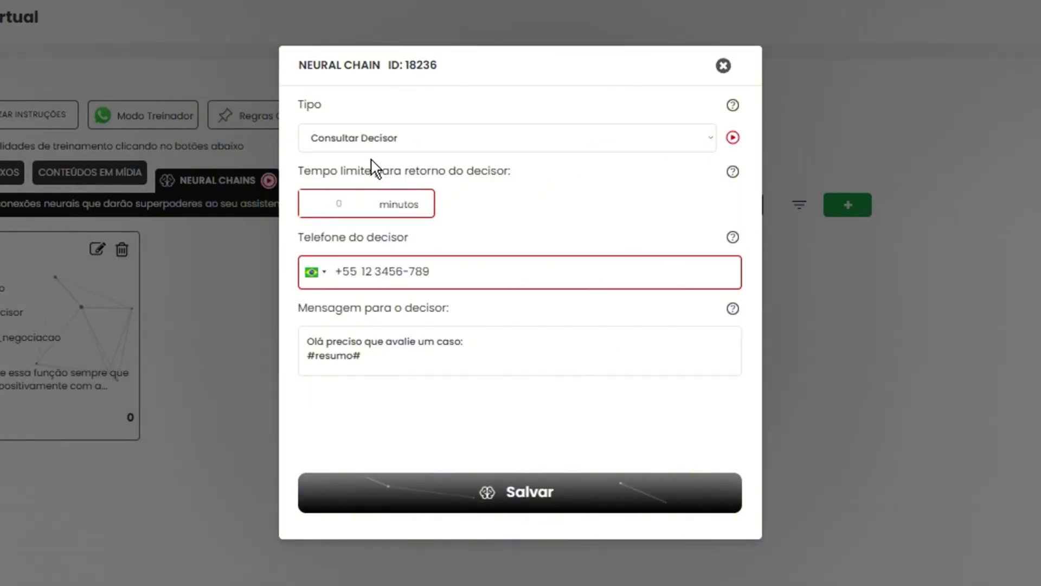
left_click(374, 143)
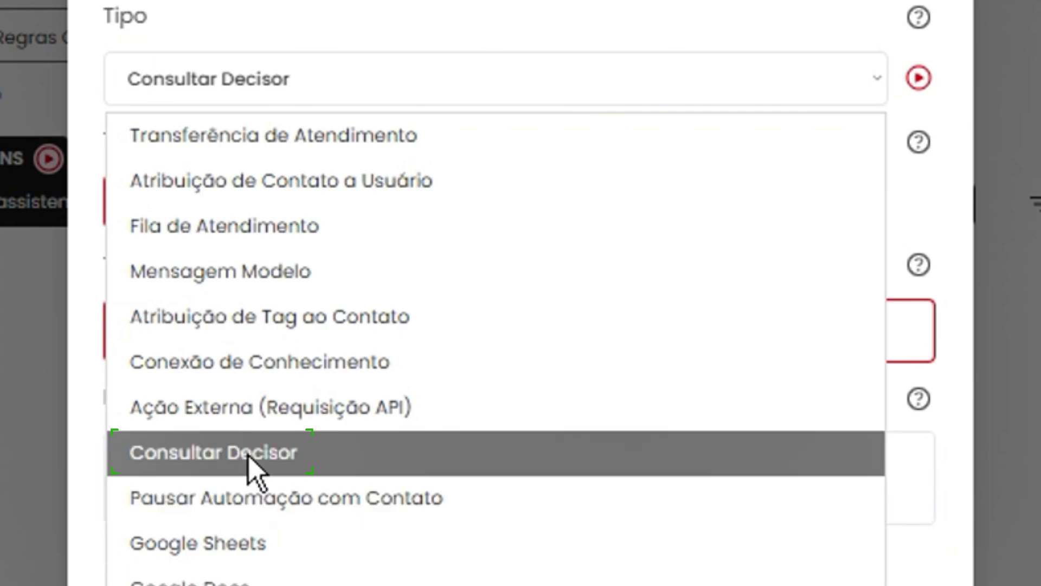
left_click(372, 342)
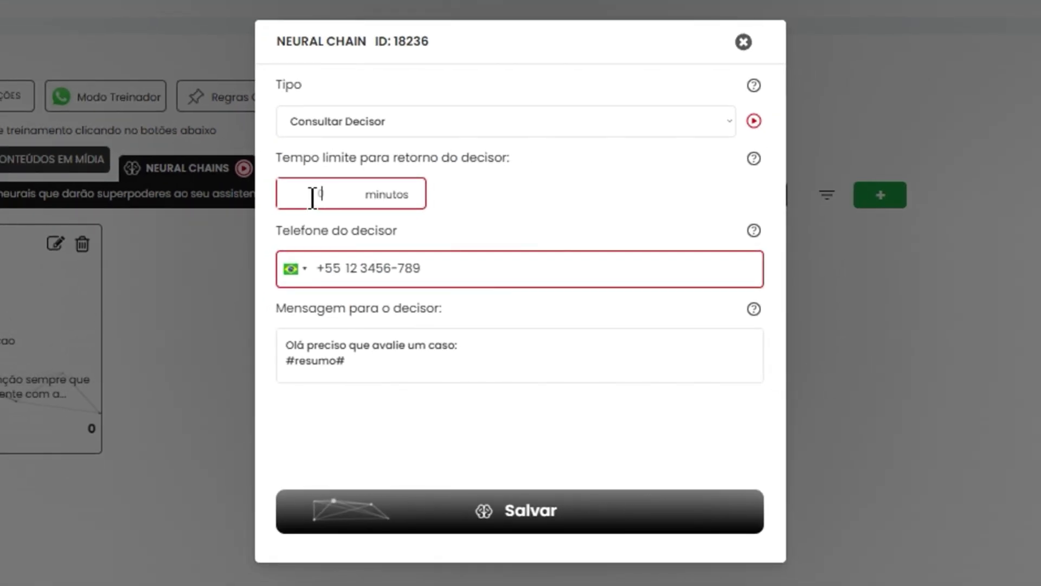
type("30")
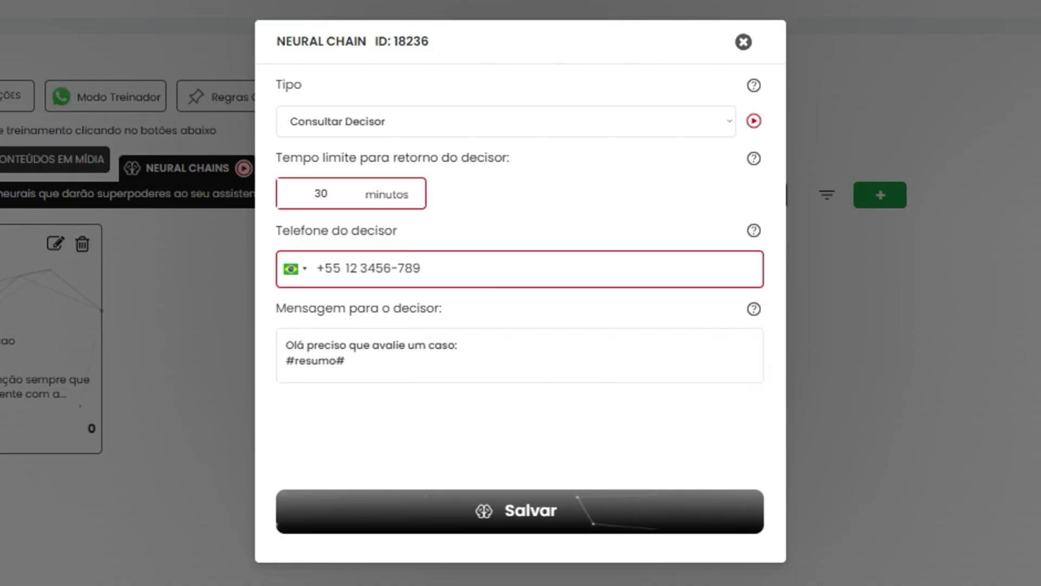
left_click(577, 177)
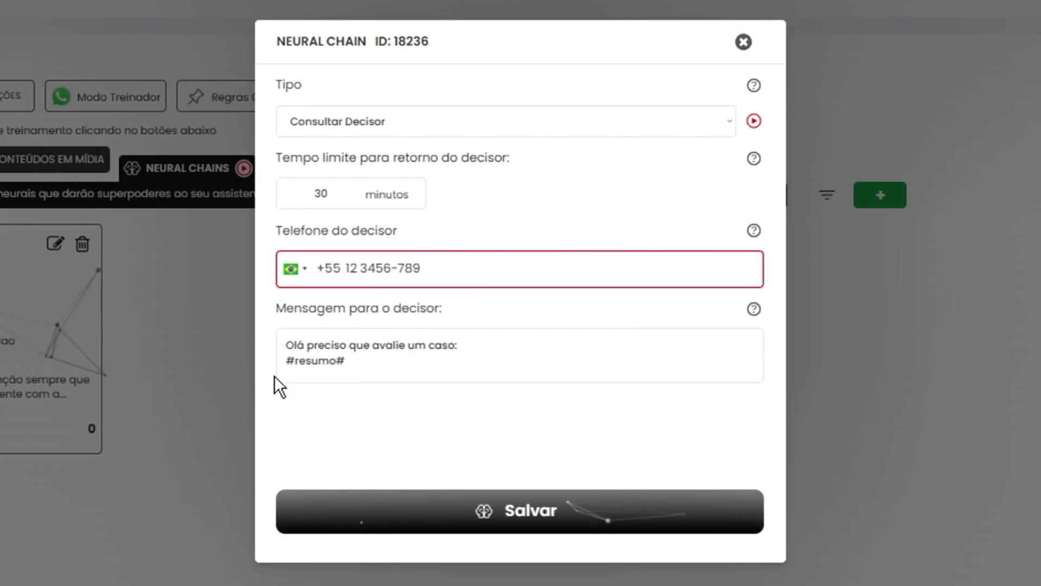
Examine the #resumo# placeholder in the decision-maker message and consult that field's help on available parameters.
left_click_drag(285, 361, 379, 360)
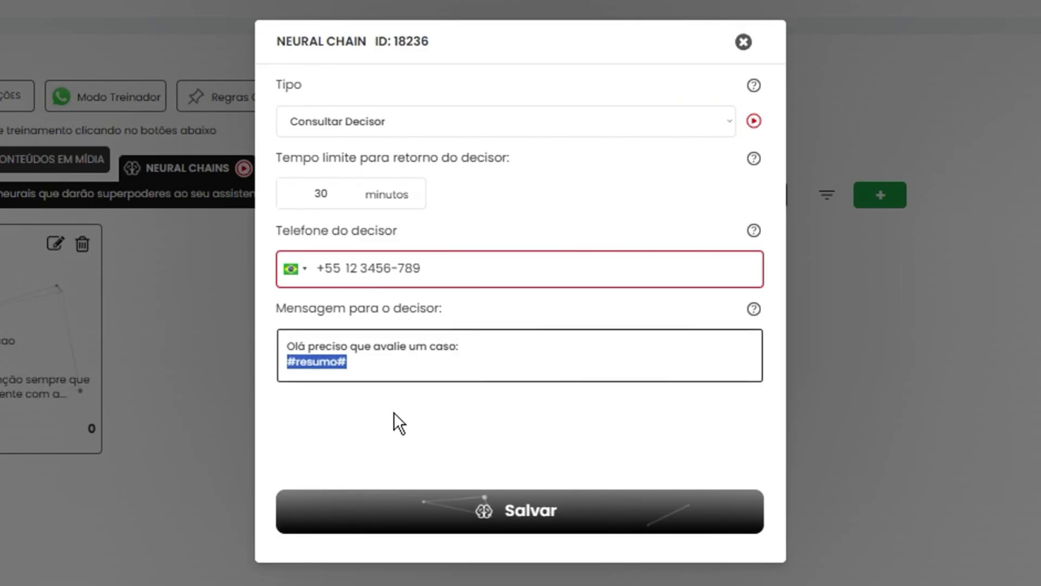
left_click(754, 310)
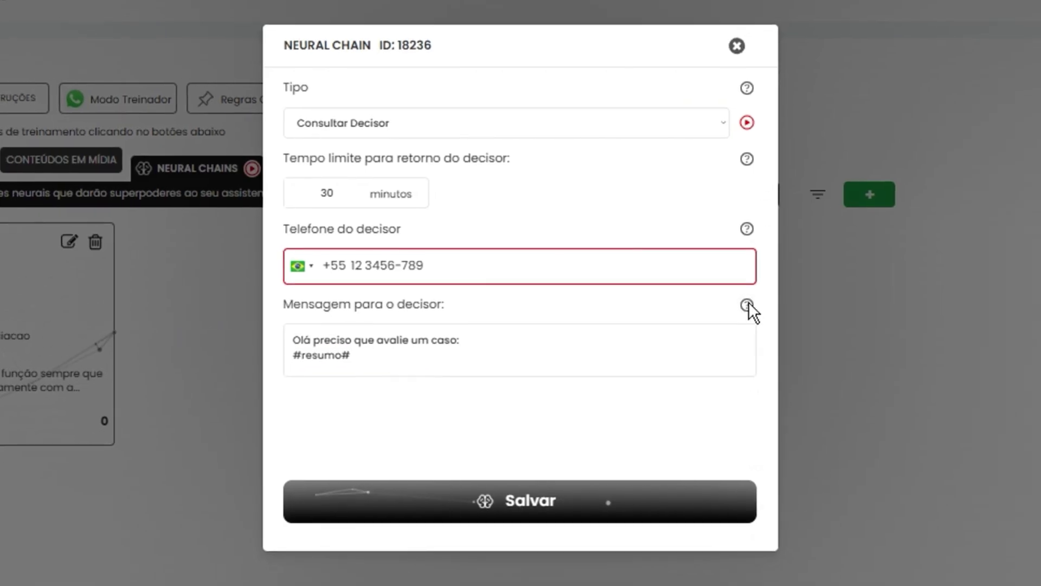
left_click(753, 310)
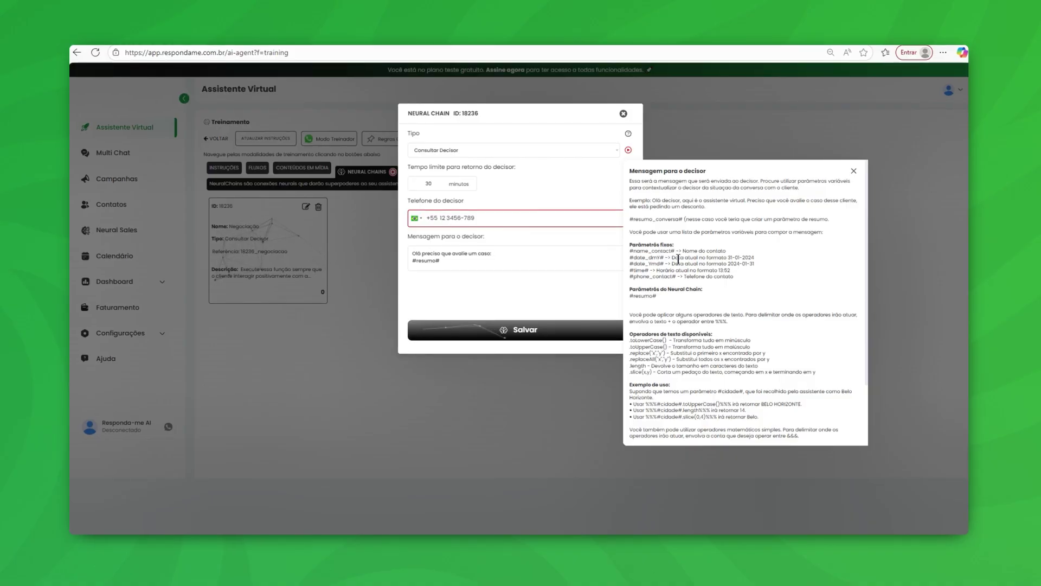
left_click(558, 285)
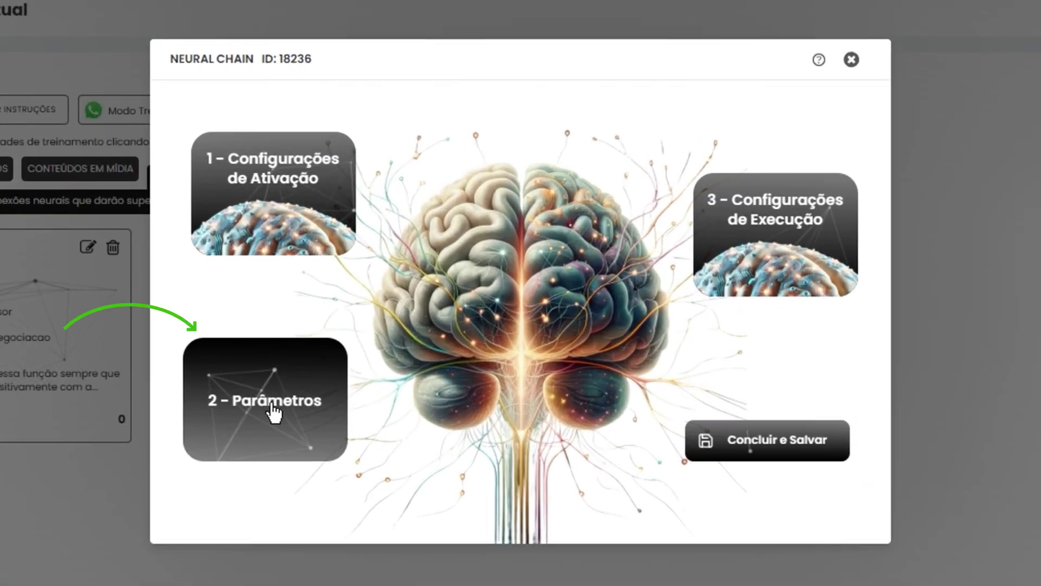
Expand the resumo parameter of the Negociação chain, review its description and save the parameters.
left_click(271, 401)
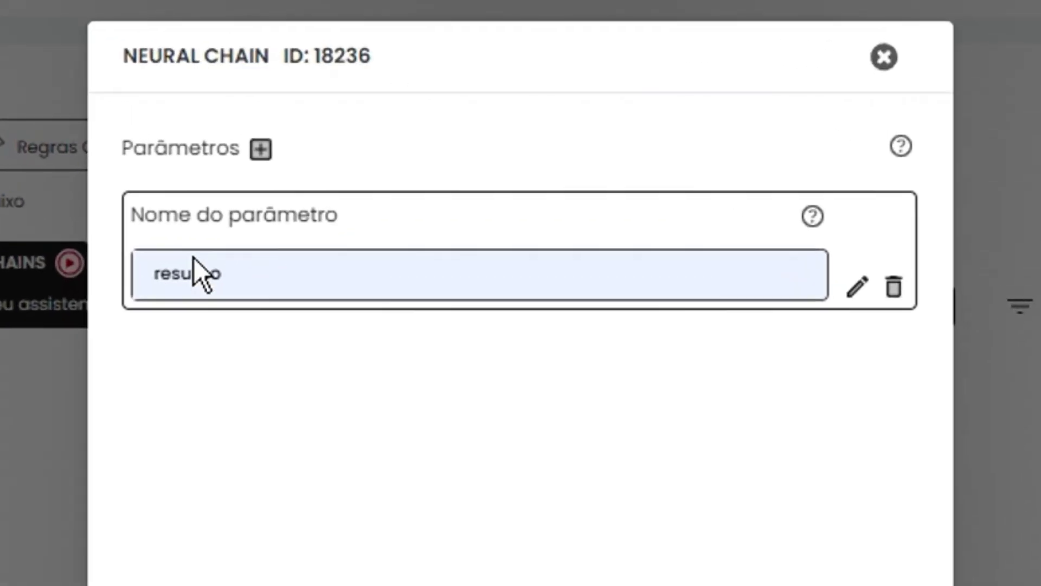
left_click(730, 202)
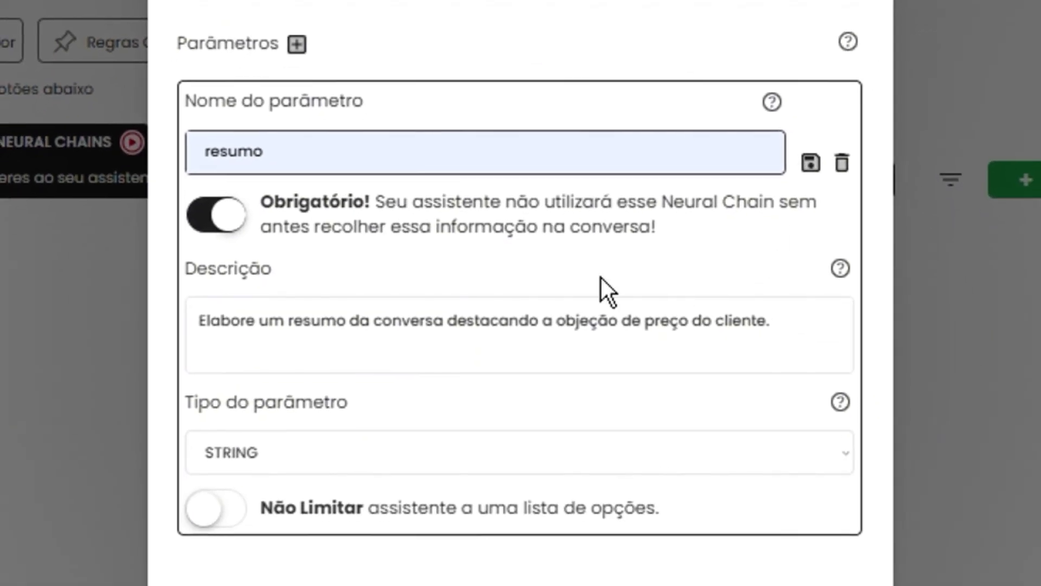
left_click_drag(151, 443, 933, 540)
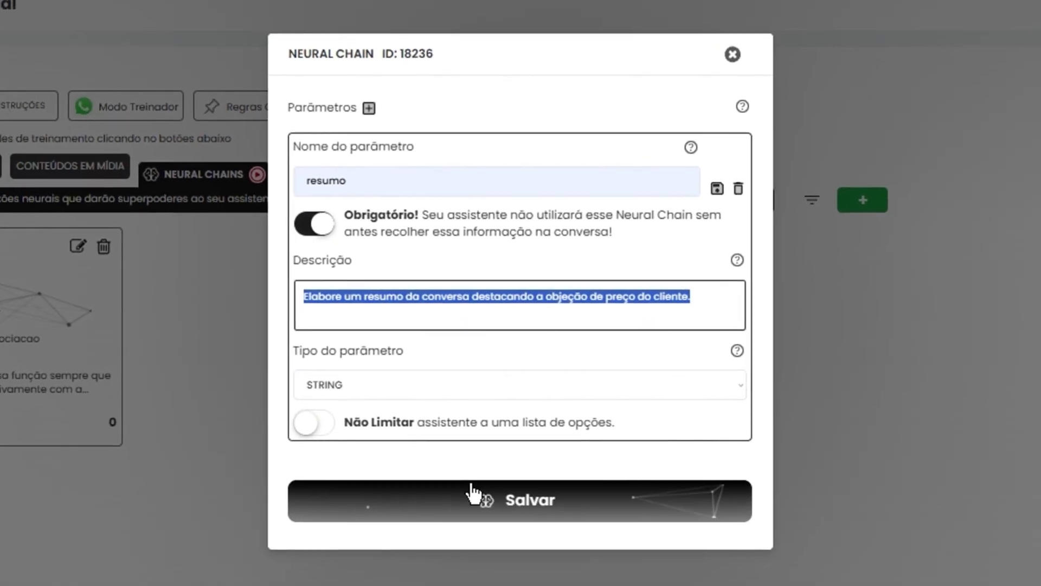
left_click(472, 493)
Return to the execution settings and check the #resumo# placeholder against the neural chain parameters listed in the message help.
left_click(762, 233)
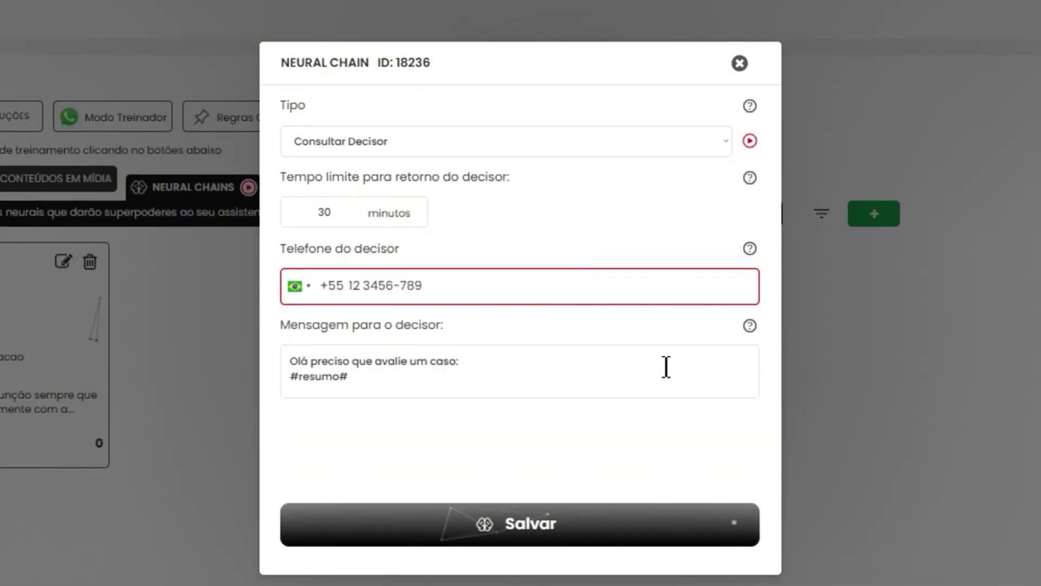
left_click(350, 376)
mouse_move(750, 325)
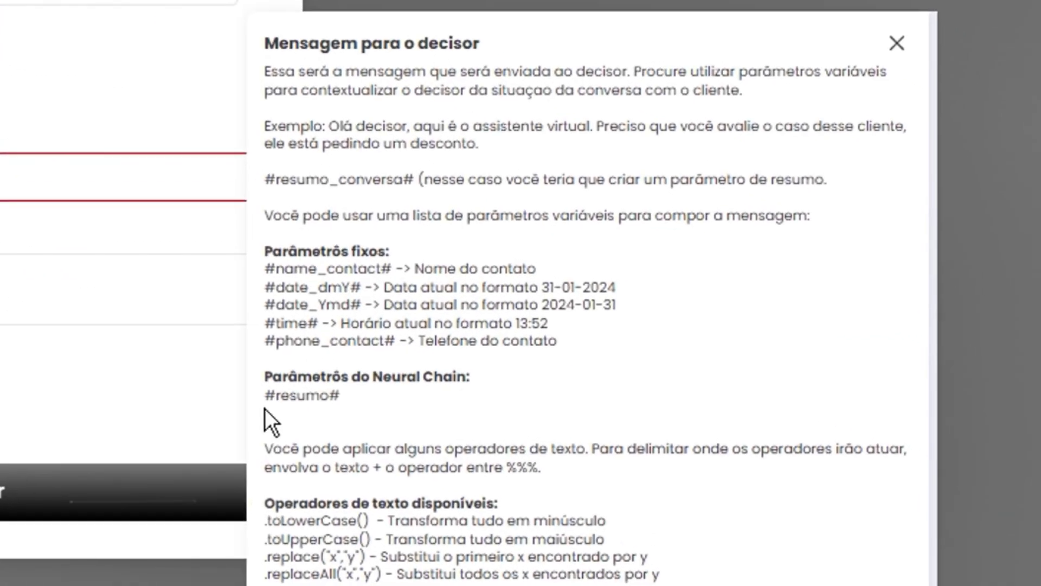
left_click_drag(730, 448, 787, 447)
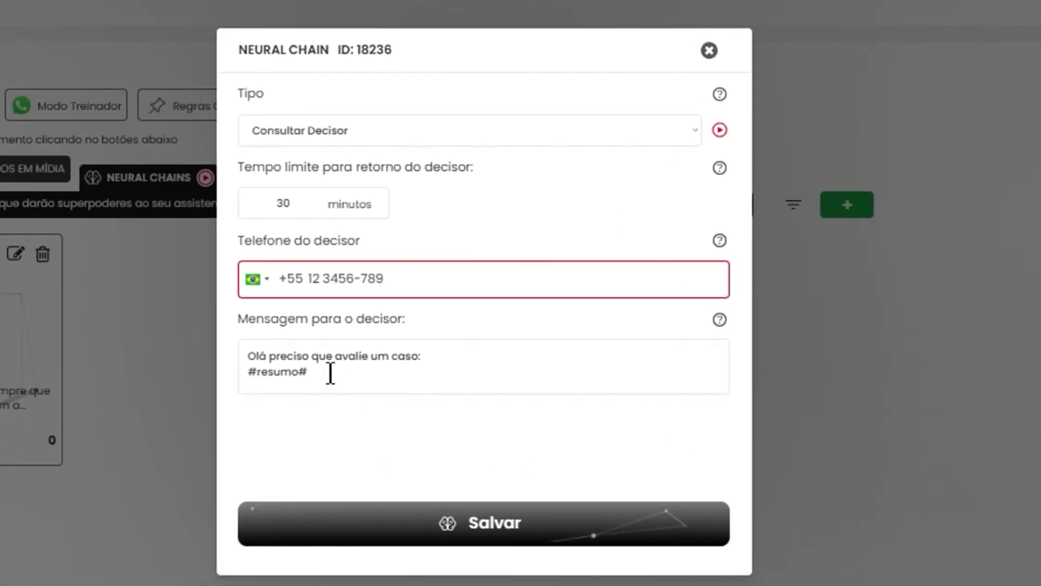
left_click_drag(331, 372, 249, 372)
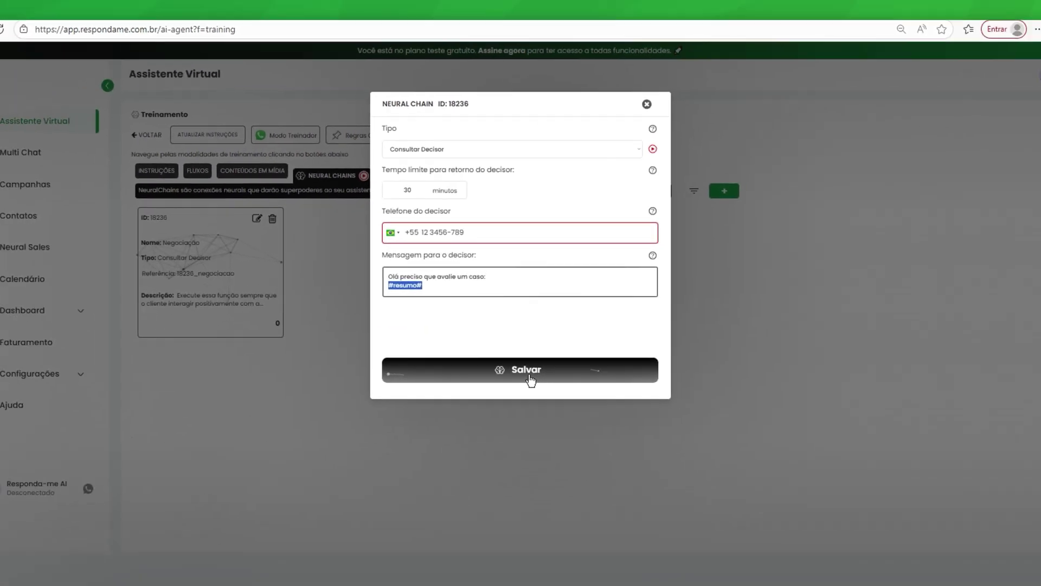
Save the Negociação neural chain's Consultar Decisor execution settings.
left_click(534, 465)
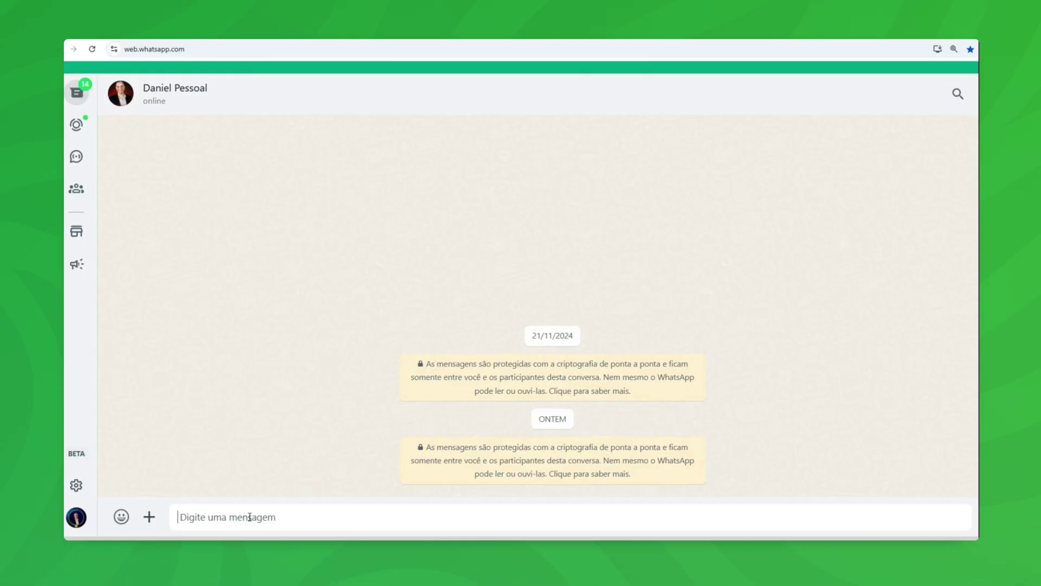
In the WhatsApp Web chat with the assistant, ask "olá quanto está?" and answer its price reply with "nossa que caro".
type("olá quanto está?")
key("Return")
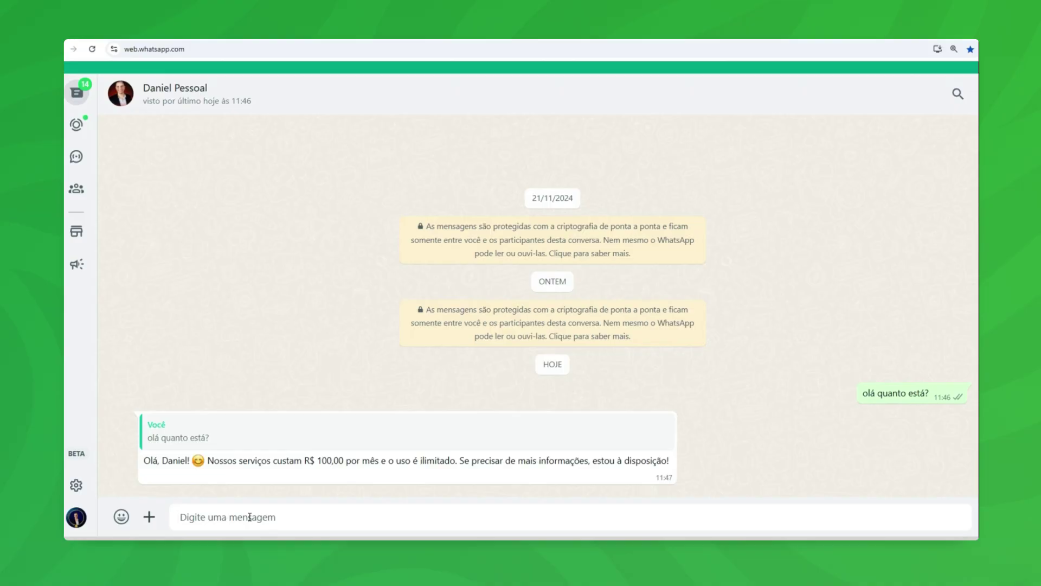
type("nossa que caro")
key("Return")
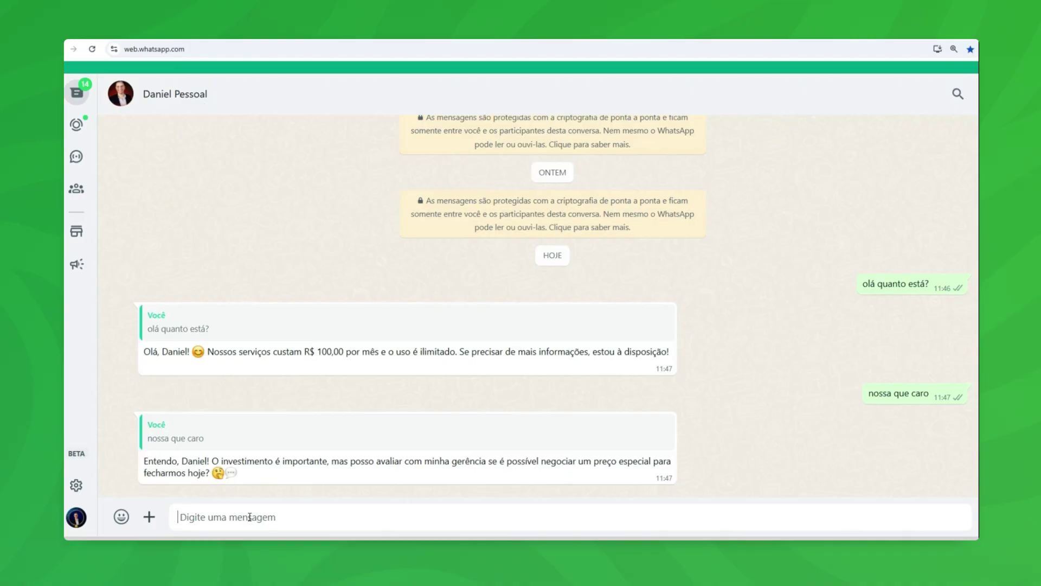
Accept the assistant's negotiation offer with "sim, por favor" and send the follow-up "blz, tudo , aguardo mais informações".
type("sim, por favor")
key("Return")
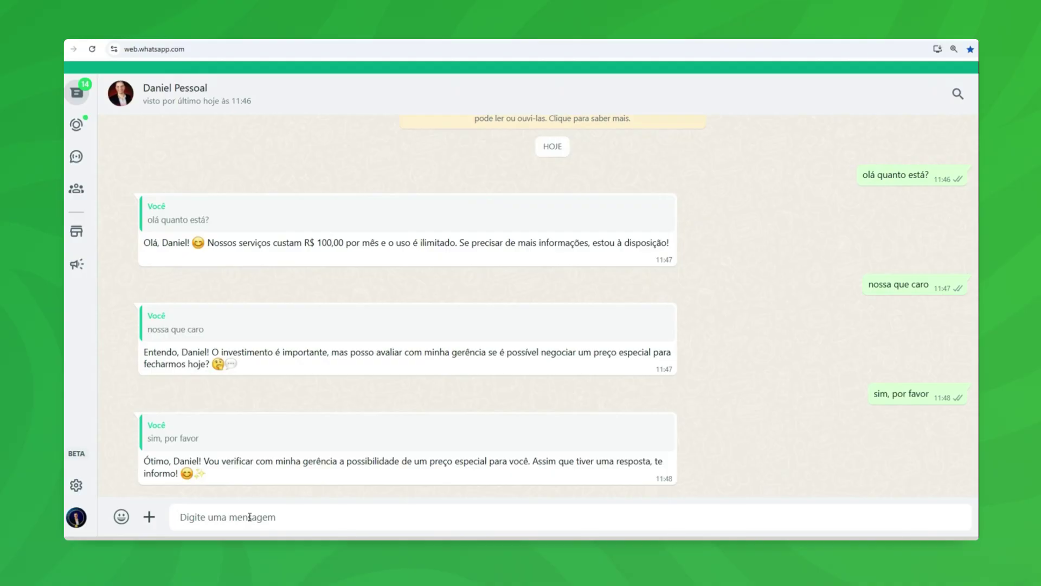
type("blz, tudo , aguardo mais in")
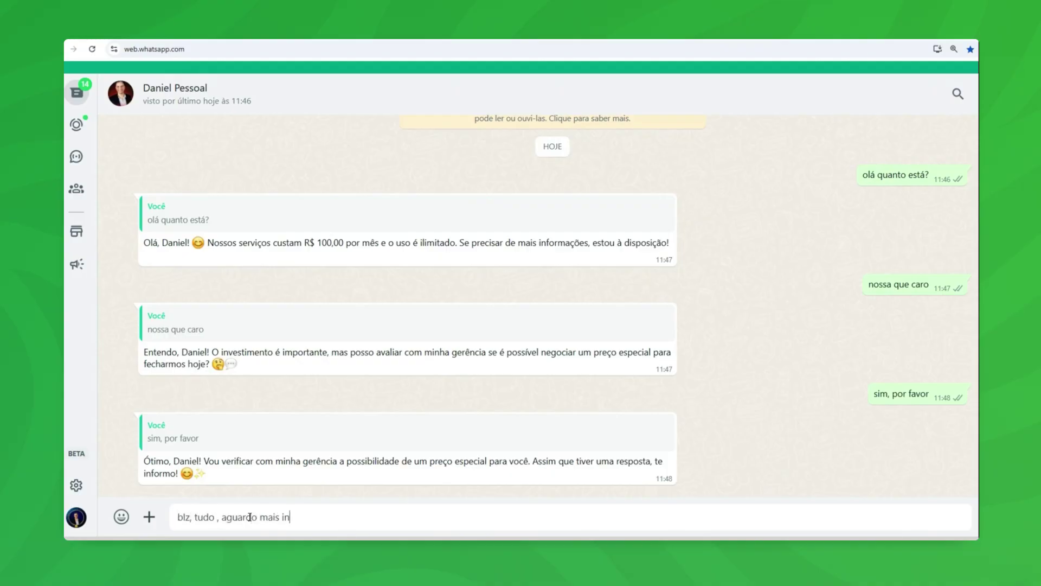
type("formaçõe")
type("s")
key("Return")
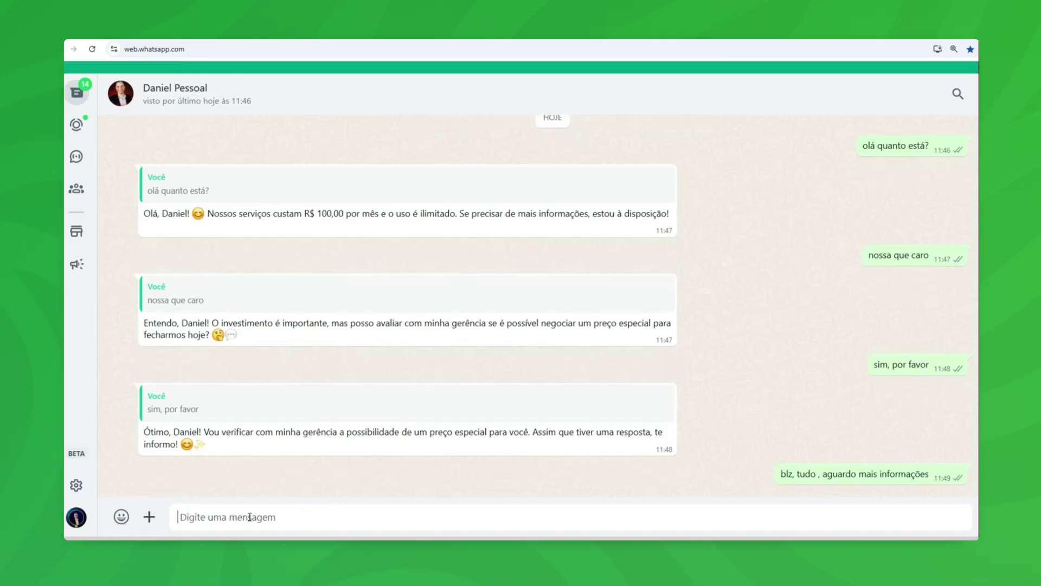